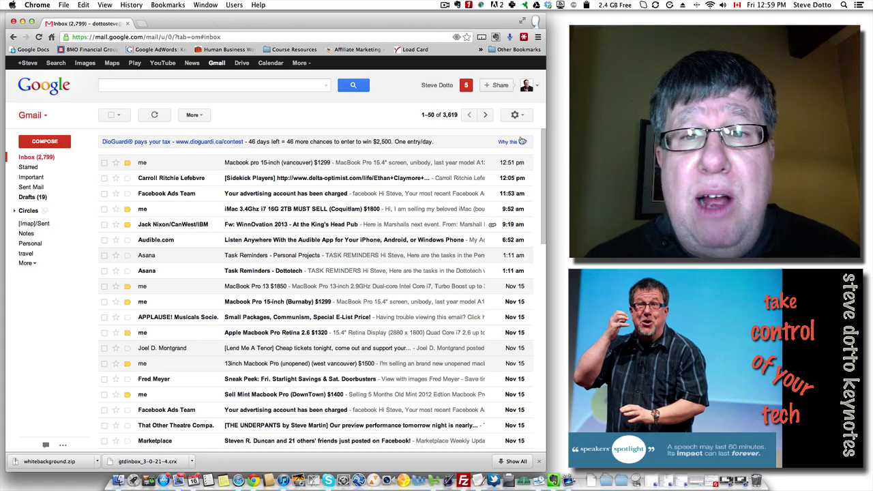
Open the Labs section of the Gmail settings
{"action": "left_click", "coordinate": [514, 115]}
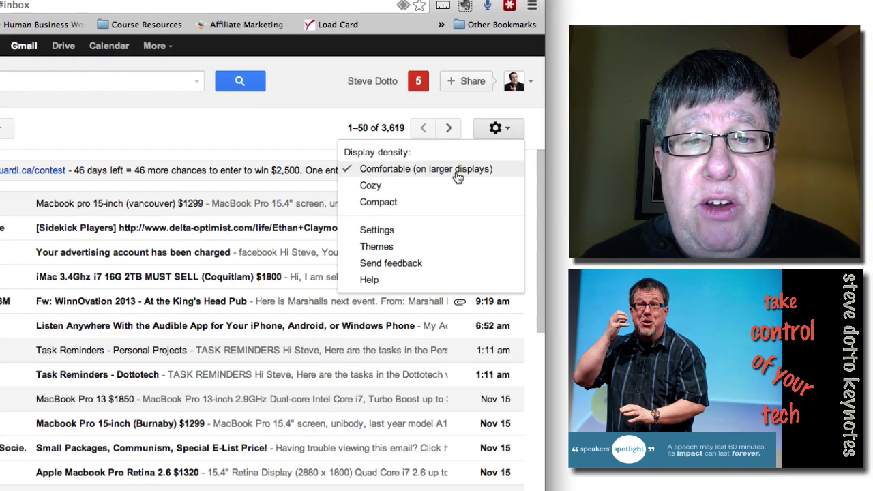
{"action": "left_click", "coordinate": [418, 234]}
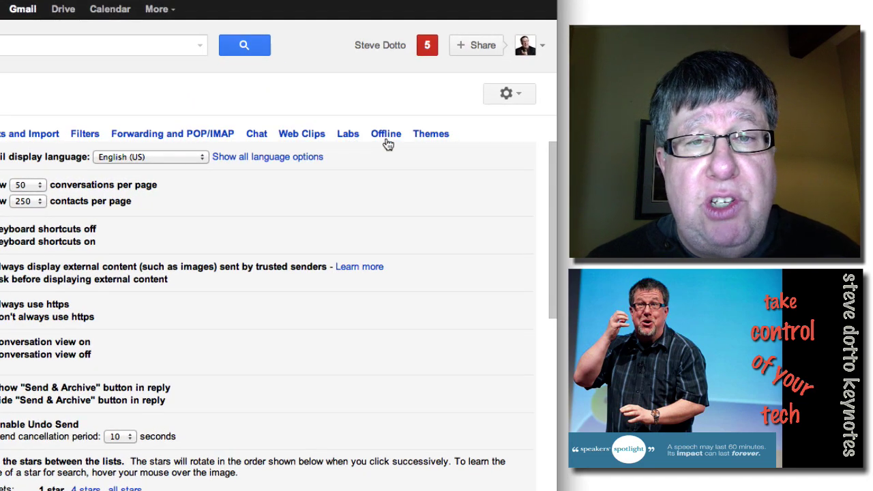
{"action": "left_click", "coordinate": [347, 136]}
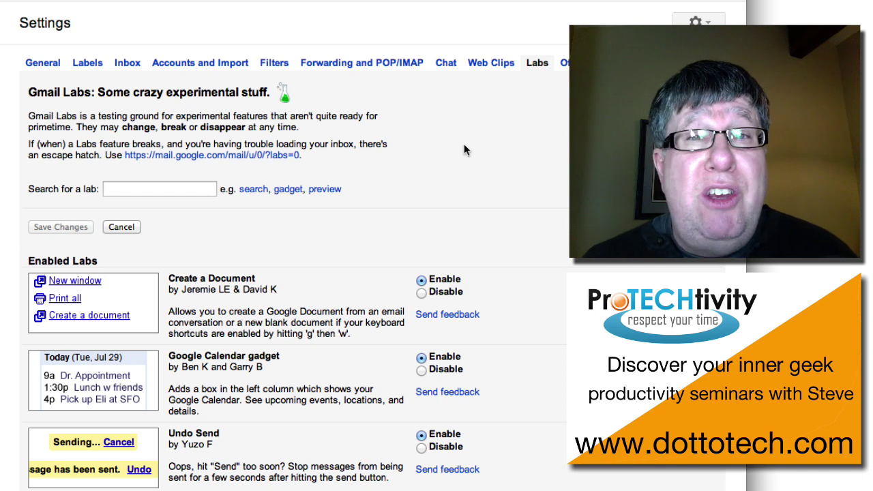
Look through the full list of enabled and available Labs features, including Create a Document, Google Calendar gadget and Undo Send
{"action": "scroll", "coordinate": [524, 235], "scroll_direction": "down", "scroll_amount": 5}
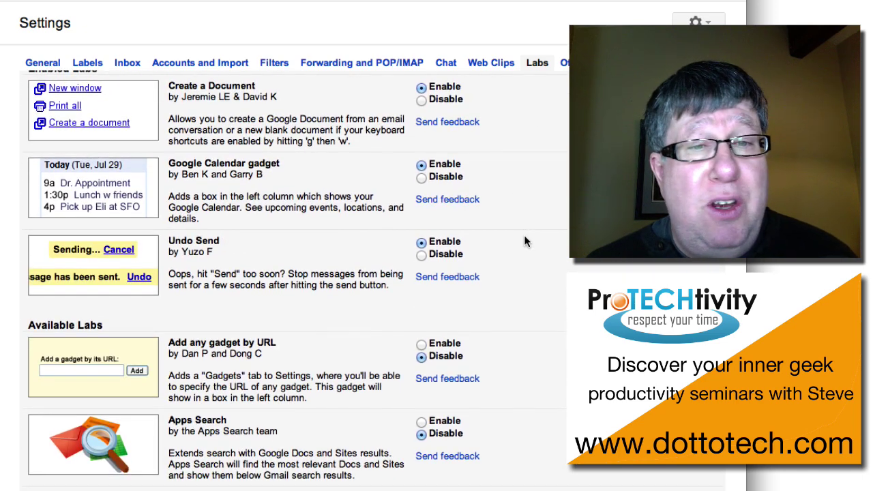
{"action": "scroll", "coordinate": [523, 235], "scroll_direction": "up", "scroll_amount": 1}
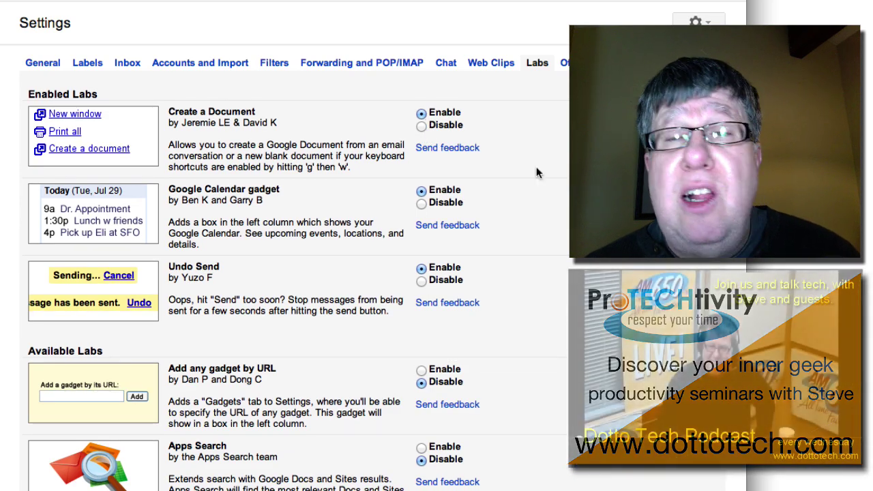
{"action": "scroll", "coordinate": [537, 173], "scroll_direction": "down", "scroll_amount": 5}
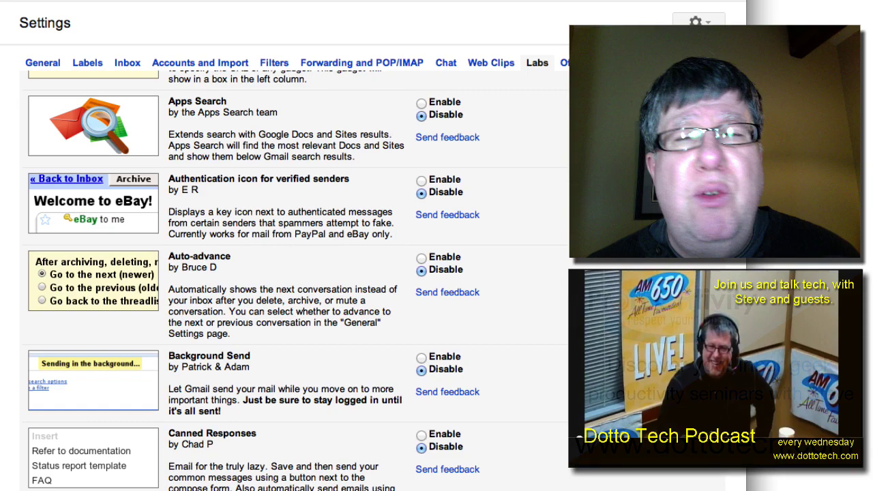
{"action": "scroll", "coordinate": [293, 273], "scroll_direction": "down", "scroll_amount": 18}
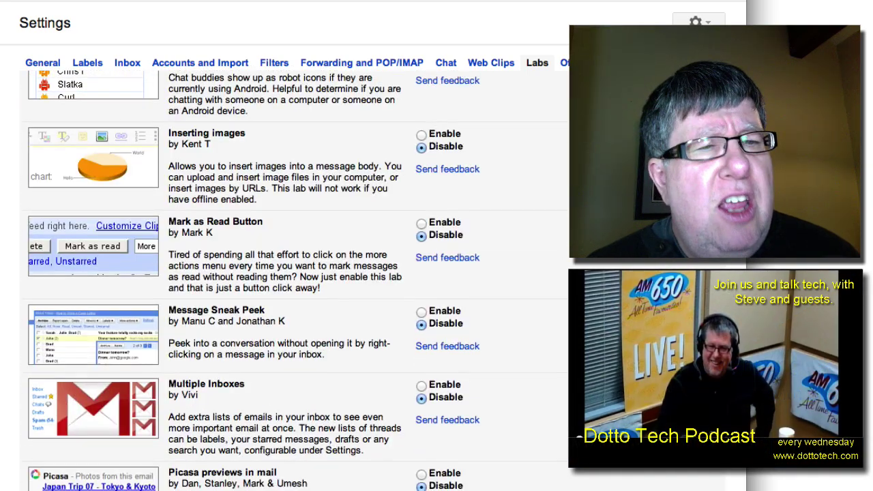
{"action": "scroll", "coordinate": [293, 272], "scroll_direction": "down", "scroll_amount": 10}
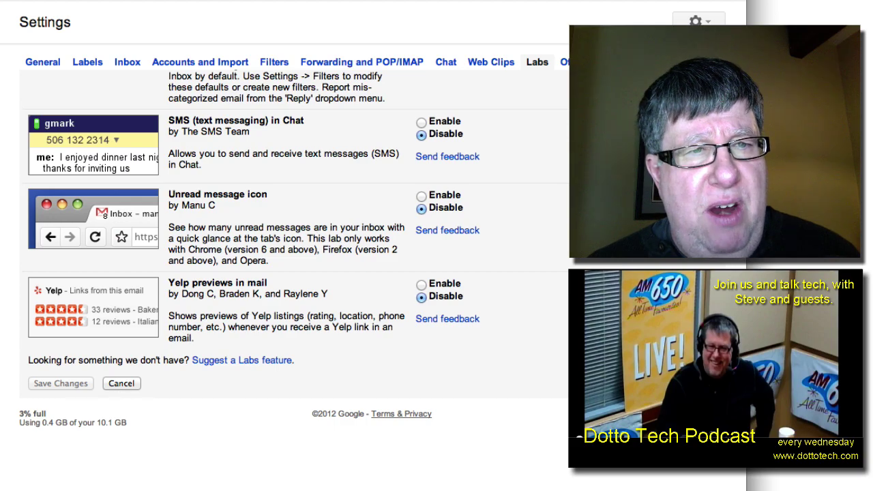
{"action": "scroll", "coordinate": [141, 420], "scroll_direction": "up", "scroll_amount": 13}
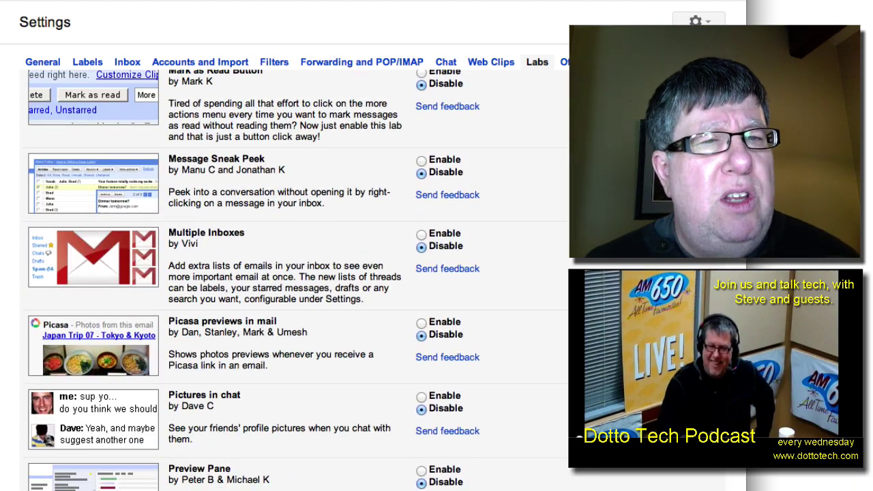
{"action": "scroll", "coordinate": [293, 280], "scroll_direction": "up", "scroll_amount": 6}
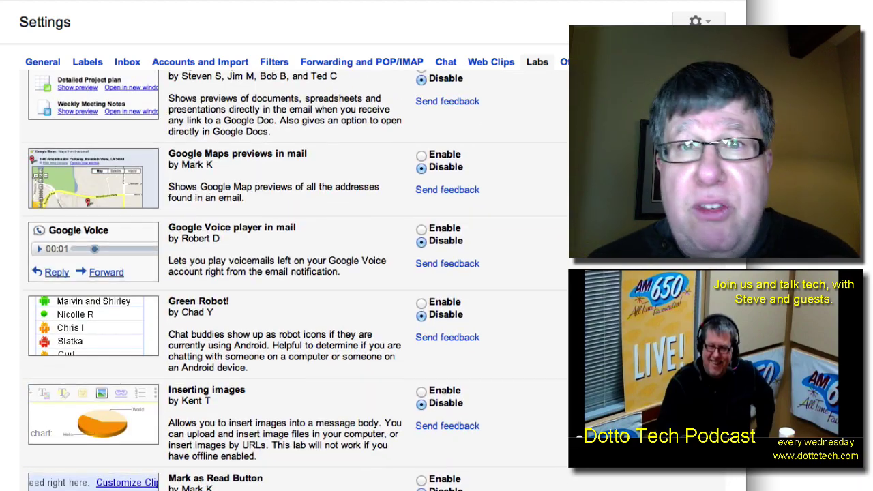
{"action": "scroll", "coordinate": [293, 280], "scroll_direction": "up", "scroll_amount": 10}
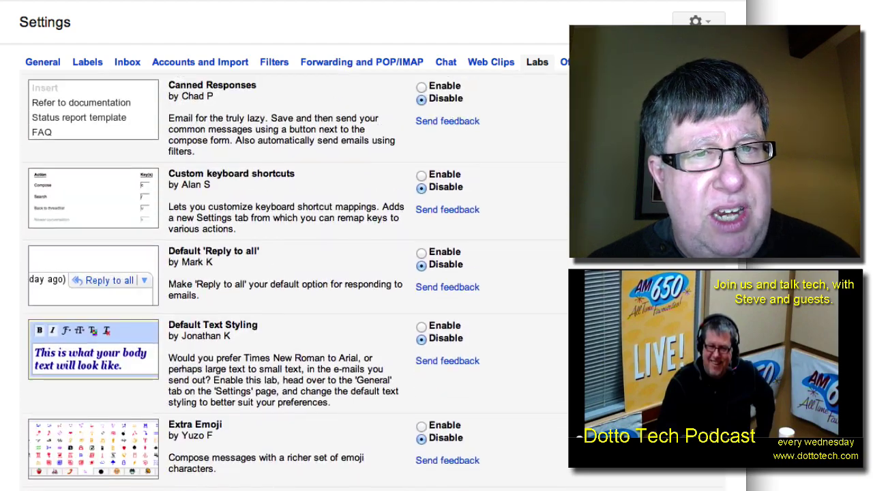
{"action": "scroll", "coordinate": [295, 281], "scroll_direction": "up", "scroll_amount": 12}
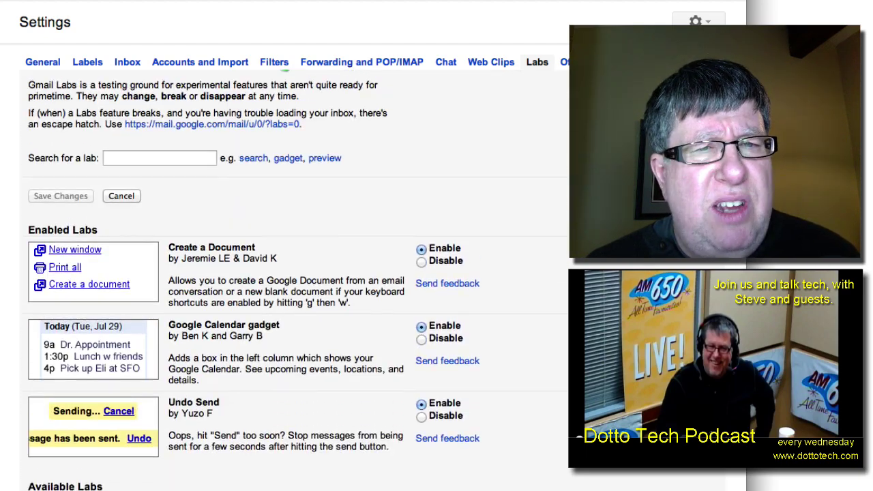
{"action": "scroll", "coordinate": [295, 281], "scroll_direction": "up", "scroll_amount": 1}
{"action": "scroll", "coordinate": [295, 280], "scroll_direction": "down", "scroll_amount": 5}
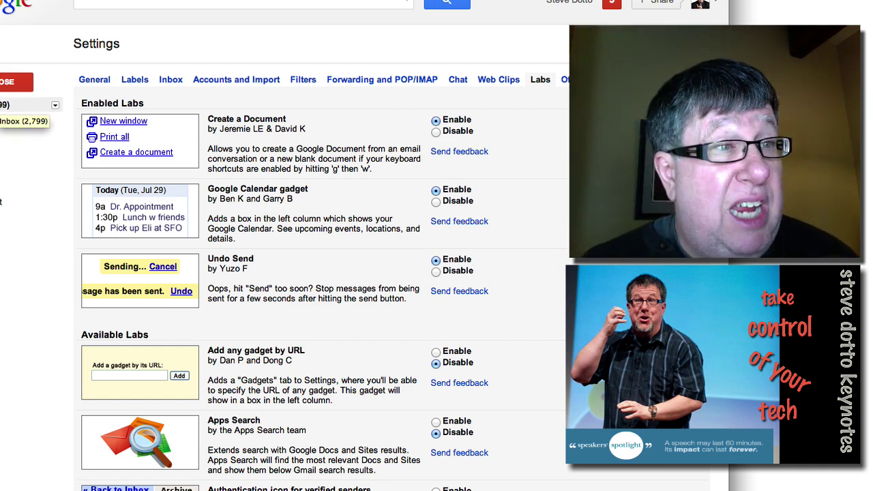
Return to the inbox and open the message "Macbook pro 15-inch (vancouver) $1299" in its own window
{"action": "left_click", "coordinate": [4, 104]}
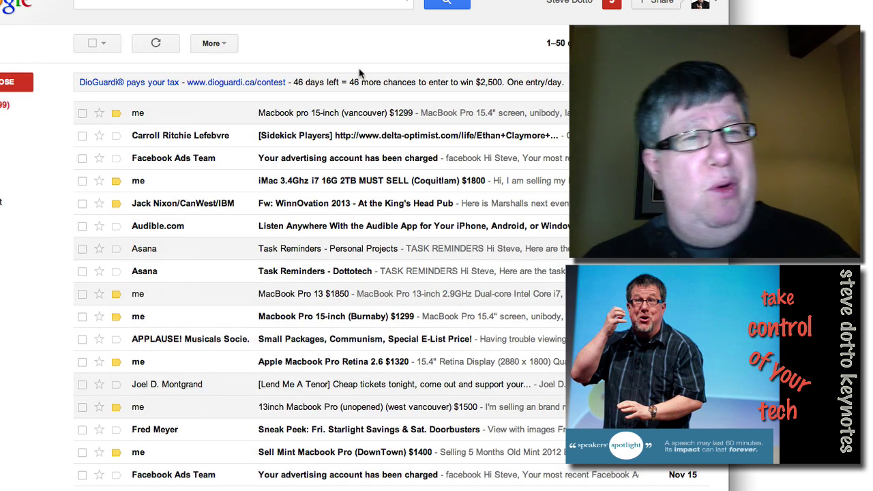
{"action": "left_click", "coordinate": [372, 118]}
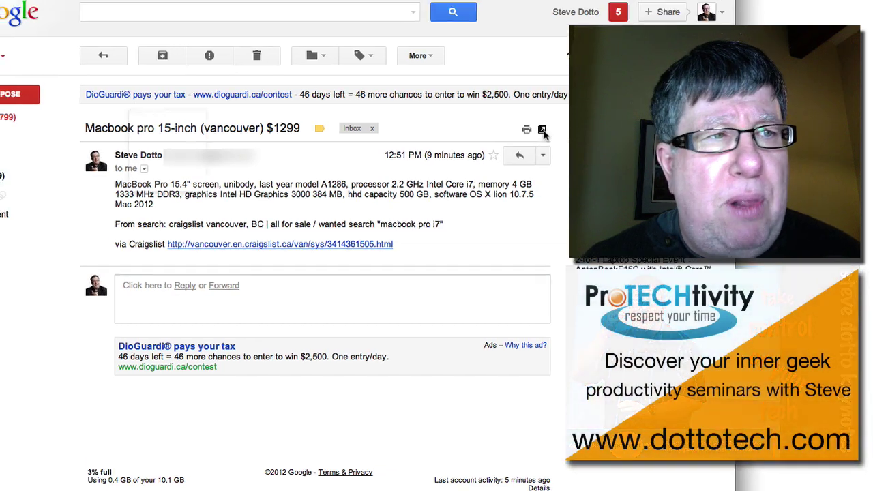
{"action": "left_click", "coordinate": [536, 119]}
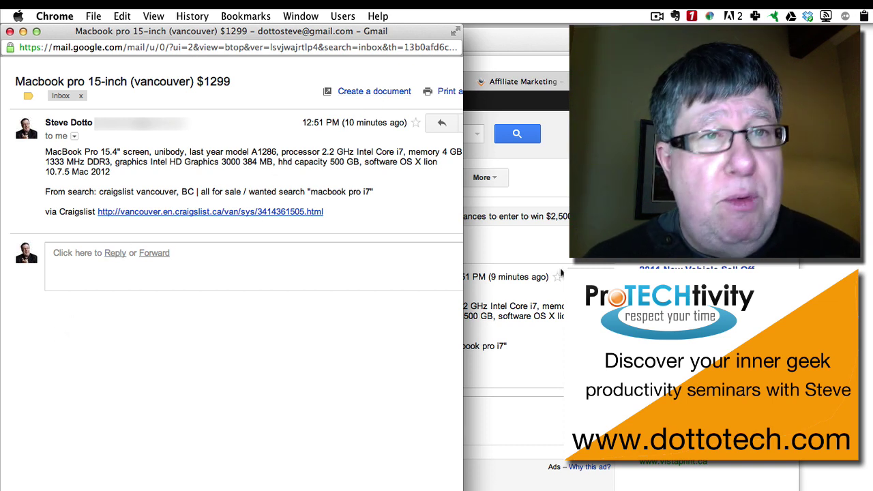
Create a Google document from the Macbook pro email, and close both open document tabs
{"action": "left_click", "coordinate": [365, 91]}
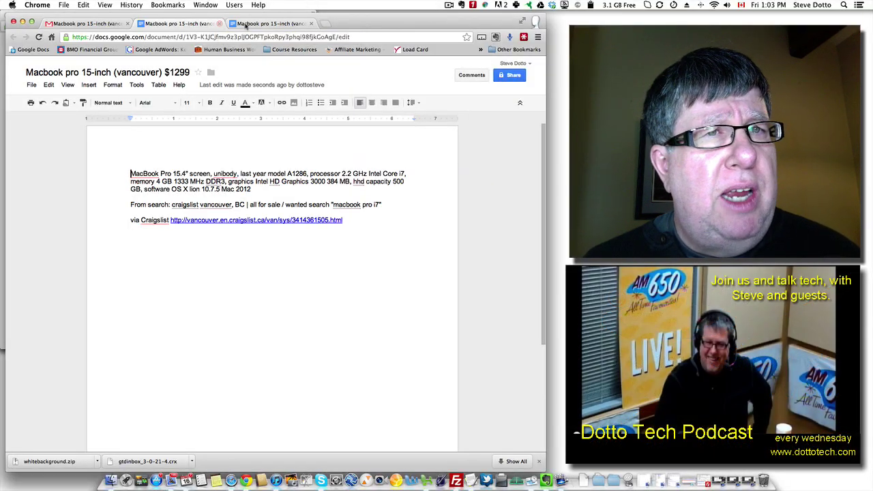
{"action": "left_click", "coordinate": [219, 24]}
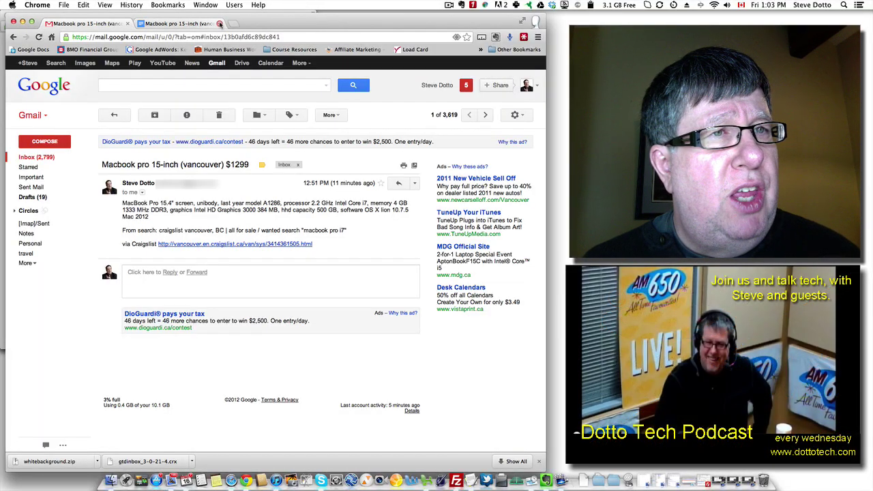
{"action": "left_click", "coordinate": [219, 24]}
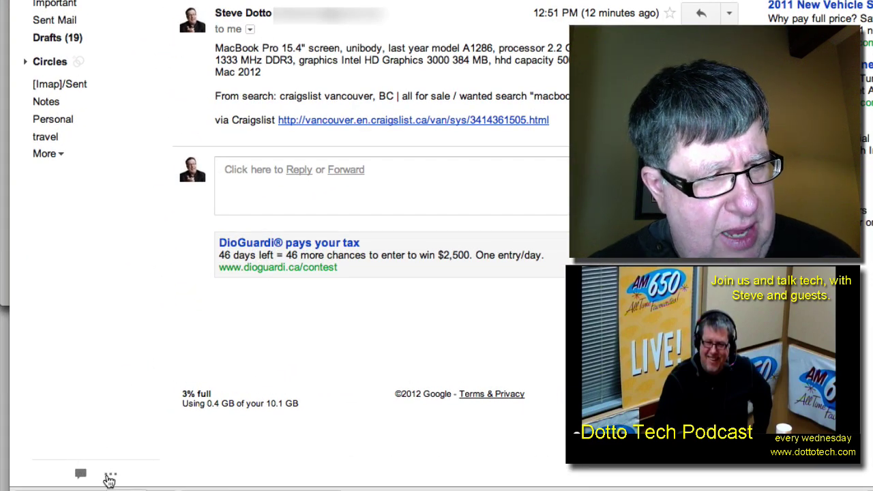
Show the Google Calendar gadget and browse its upcoming events through November and December
{"action": "left_click", "coordinate": [110, 477]}
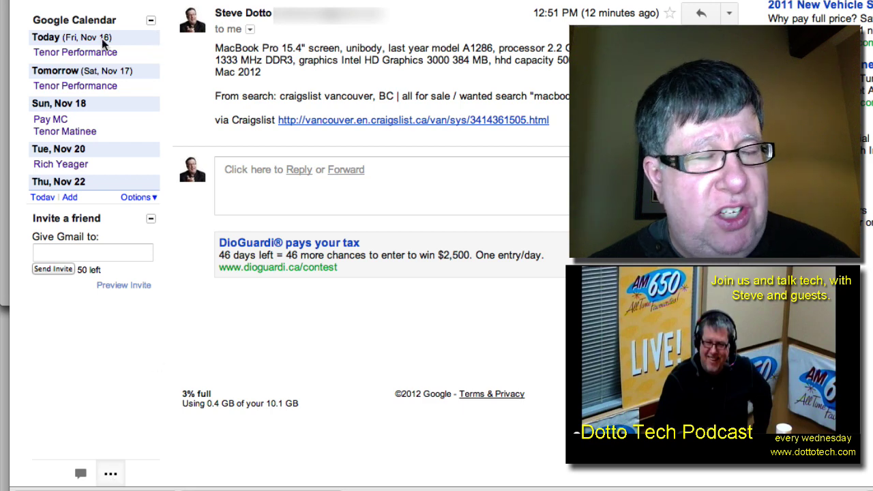
{"action": "scroll", "coordinate": [89, 116], "scroll_direction": "down", "scroll_amount": 8}
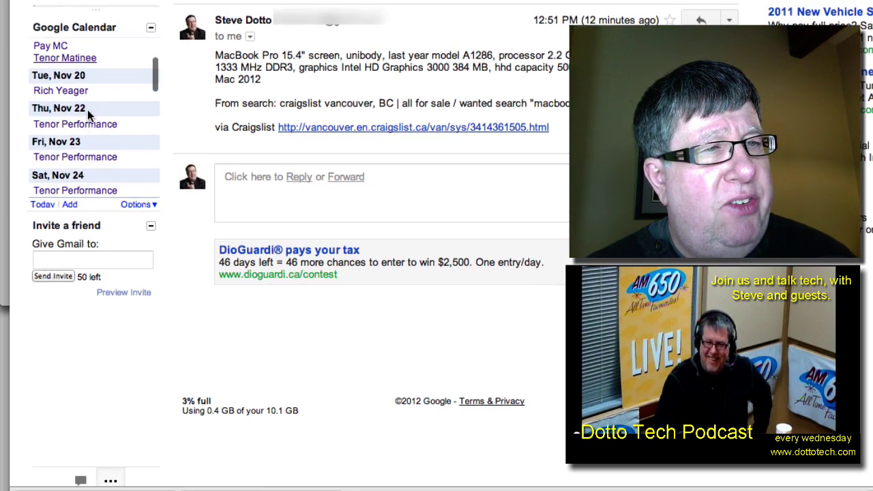
{"action": "scroll", "coordinate": [88, 118], "scroll_direction": "down", "scroll_amount": 6}
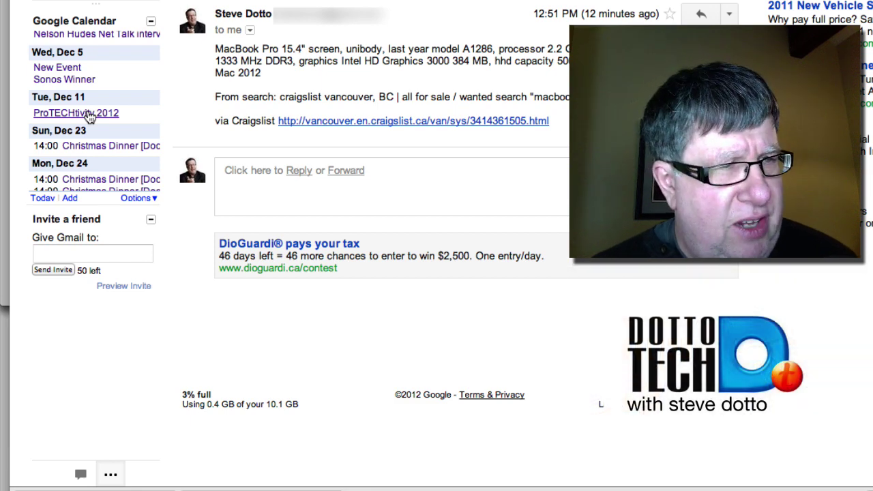
{"action": "scroll", "coordinate": [89, 117], "scroll_direction": "down", "scroll_amount": 4}
{"action": "scroll", "coordinate": [88, 117], "scroll_direction": "up", "scroll_amount": 5}
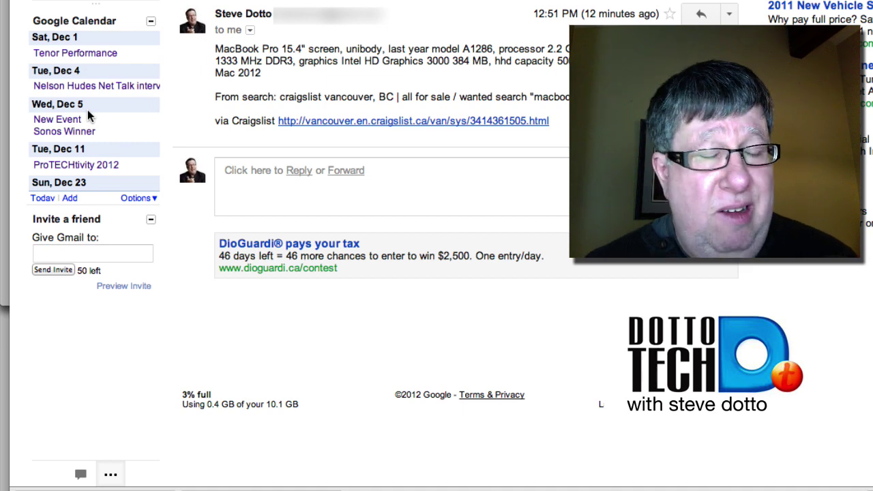
{"action": "scroll", "coordinate": [88, 113], "scroll_direction": "up", "scroll_amount": 5}
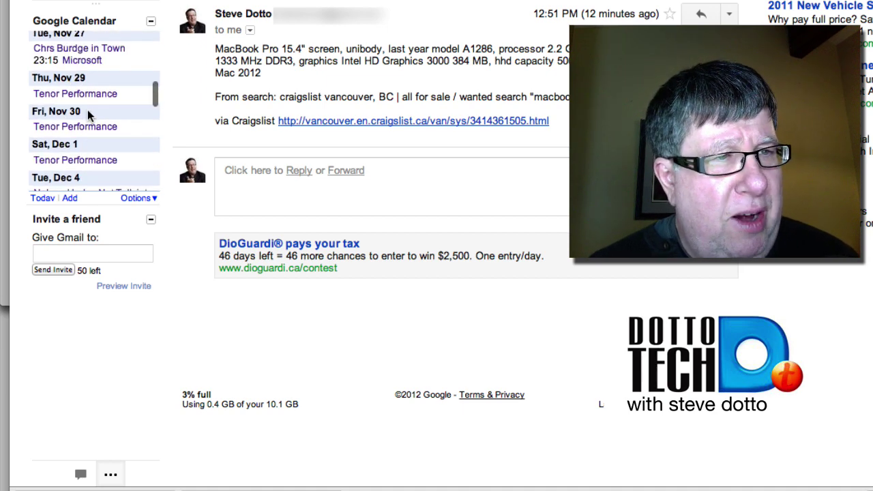
{"action": "scroll", "coordinate": [87, 110], "scroll_direction": "down", "scroll_amount": 5}
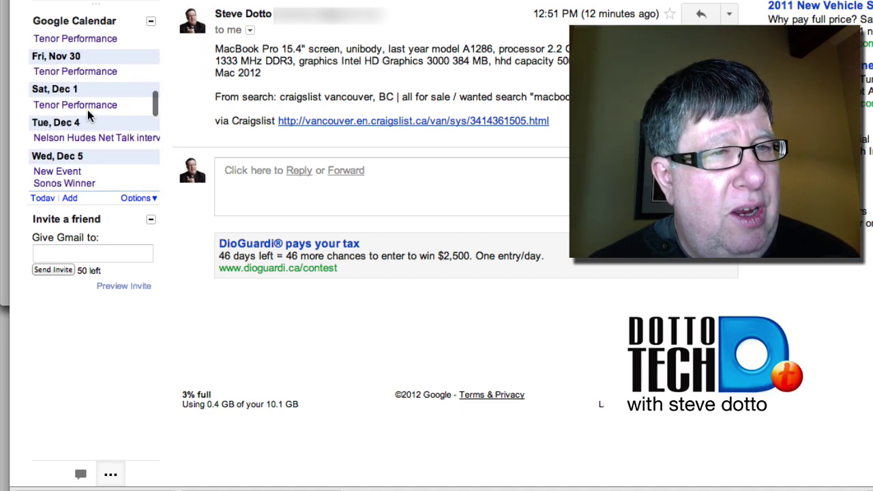
{"action": "scroll", "coordinate": [87, 116], "scroll_direction": "up", "scroll_amount": 1}
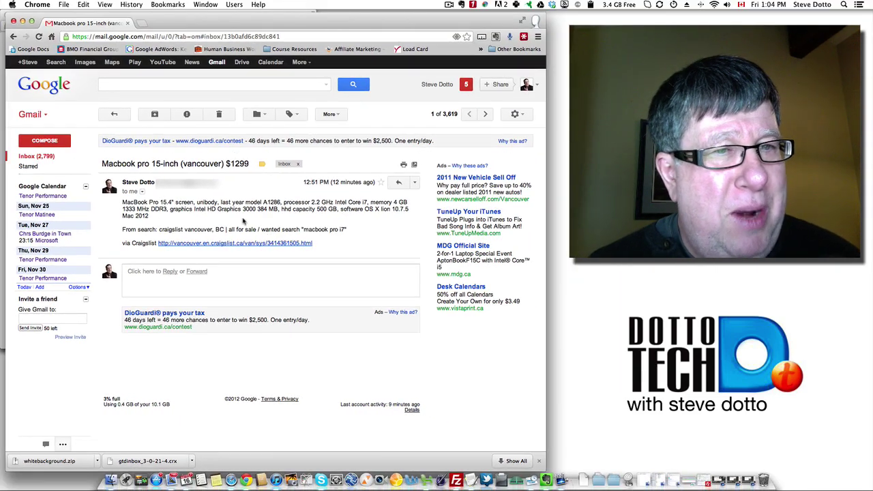
Send a reply to the Macbook pro message without adding any text, and undo the sending
{"action": "left_click", "coordinate": [397, 182]}
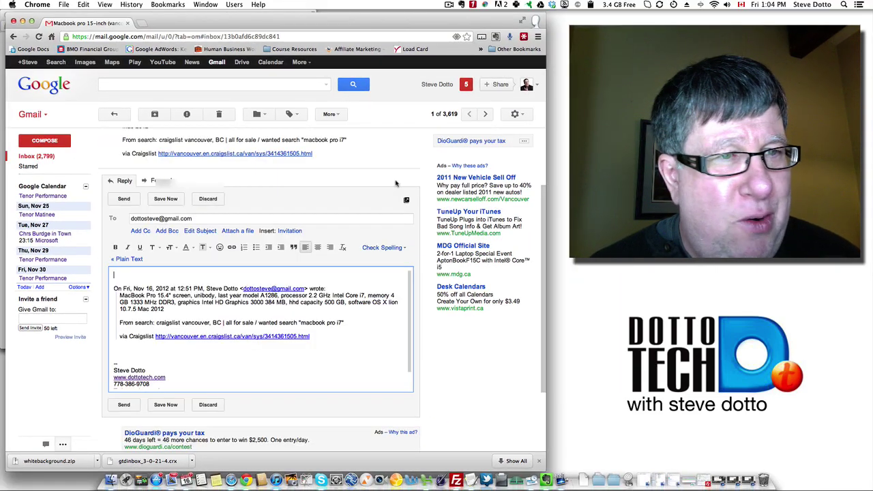
{"action": "scroll", "coordinate": [293, 209], "scroll_direction": "up", "scroll_amount": 3}
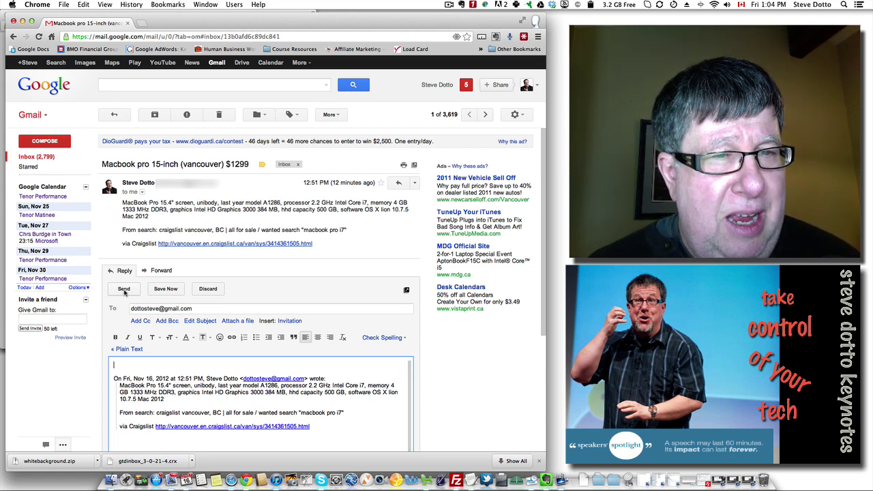
{"action": "left_click", "coordinate": [124, 289]}
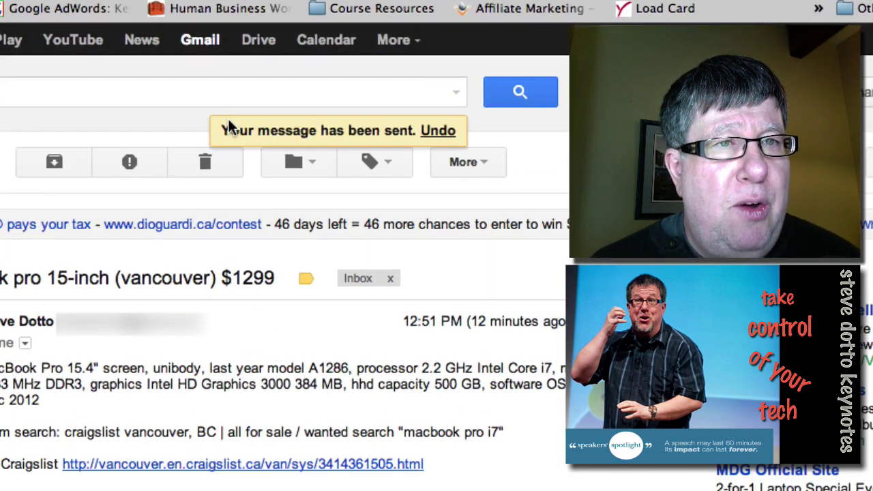
{"action": "left_click", "coordinate": [440, 133]}
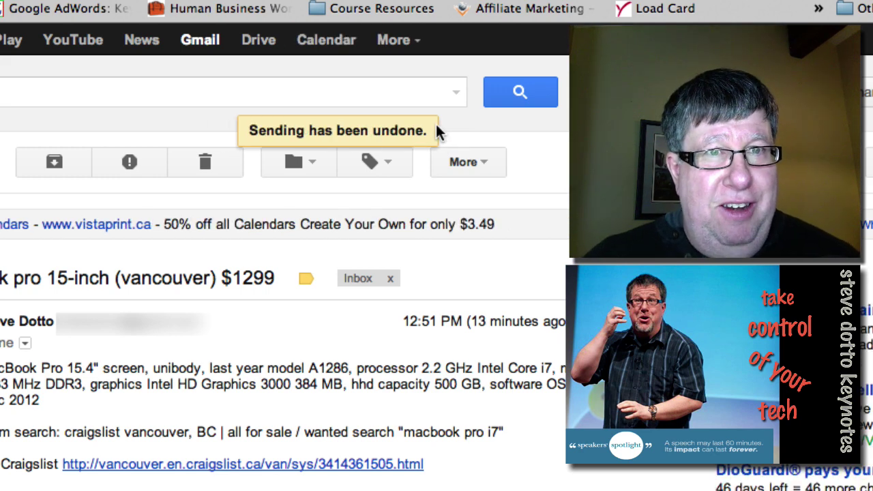